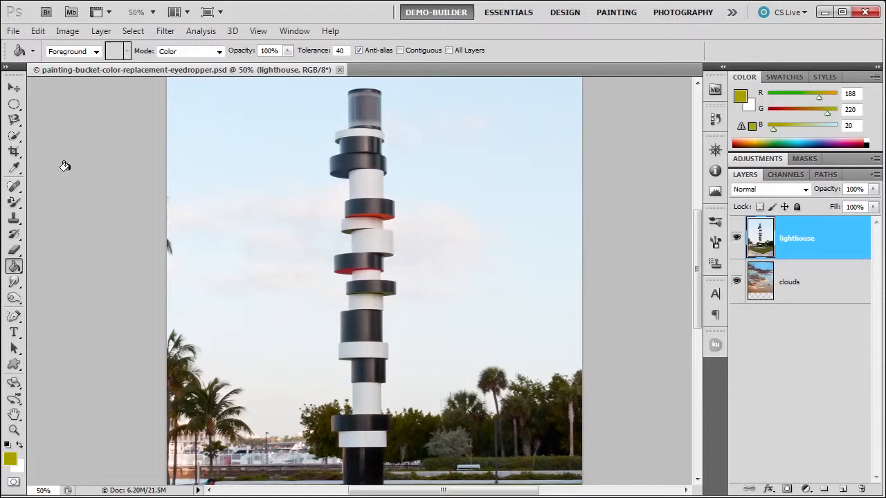
# Activate the Eyedropper and set its sample size to 3 by 3 Average.
pyautogui.click(15, 169)
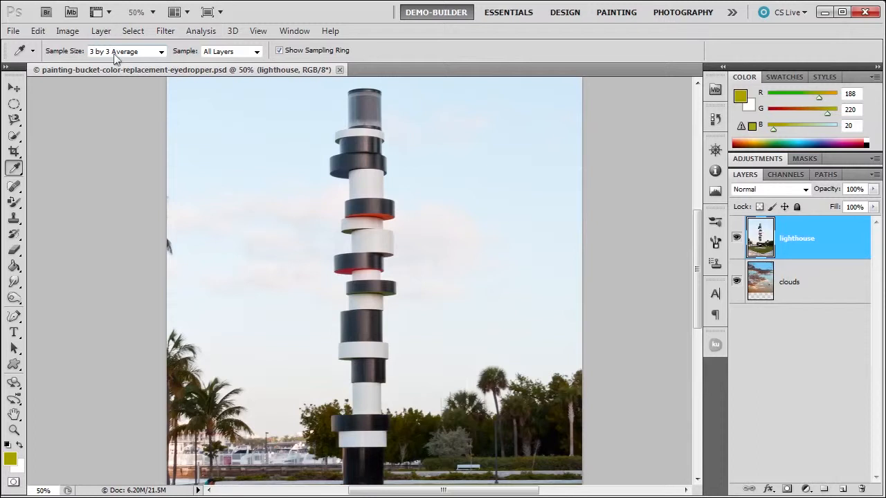
pyautogui.click(160, 51)
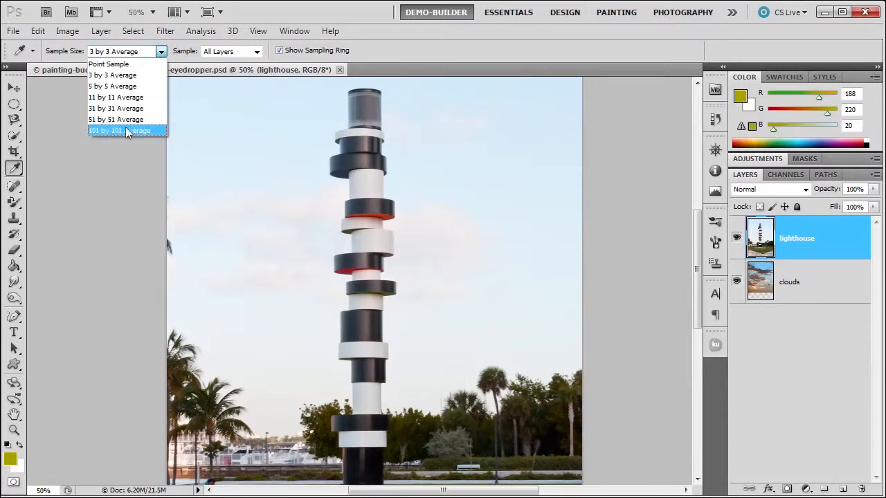
pyautogui.click(178, 53)
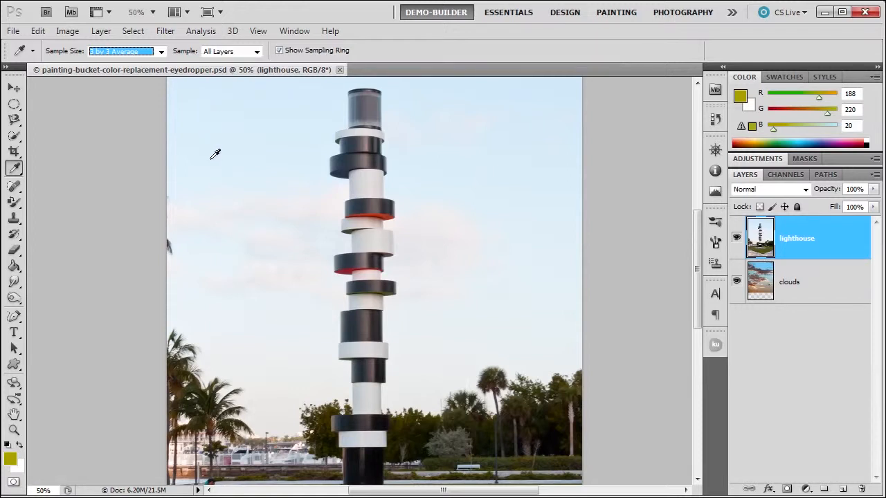
pyautogui.click(161, 51)
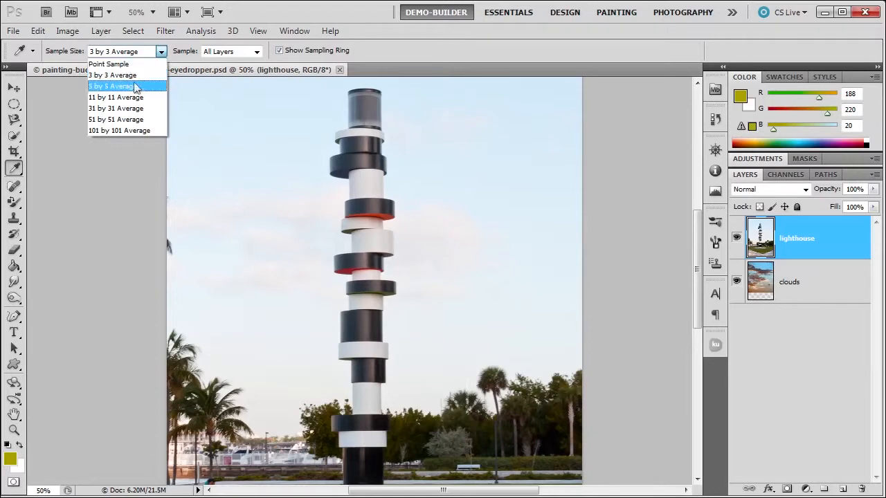
pyautogui.click(137, 76)
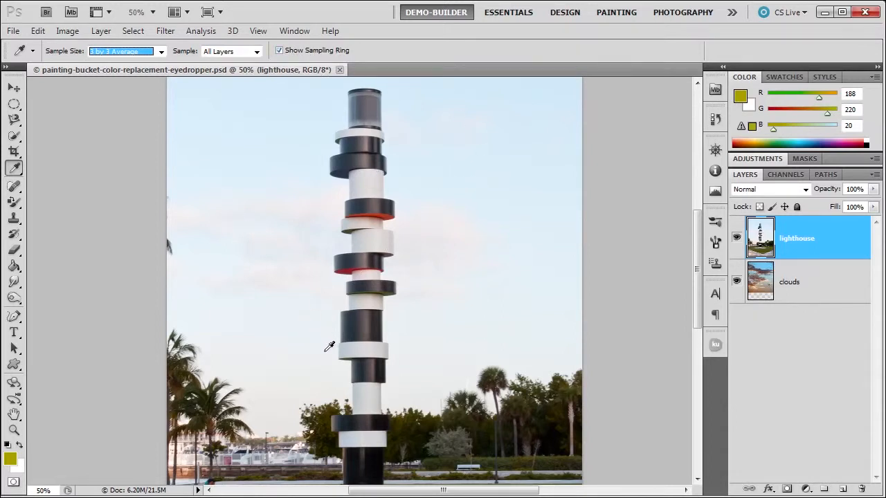
# Sample a dark green from the palm tree without the sampling ring, and turn Show Sampling Ring back on.
pyautogui.click(215, 400)
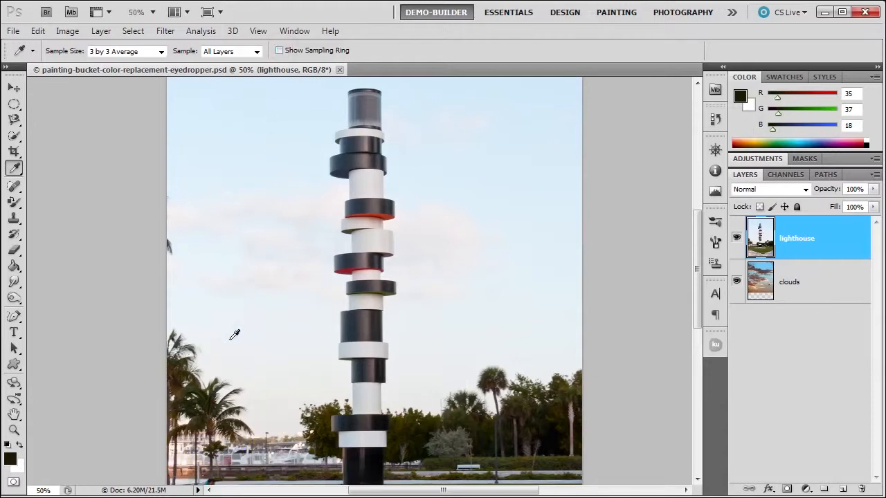
pyautogui.click(205, 386)
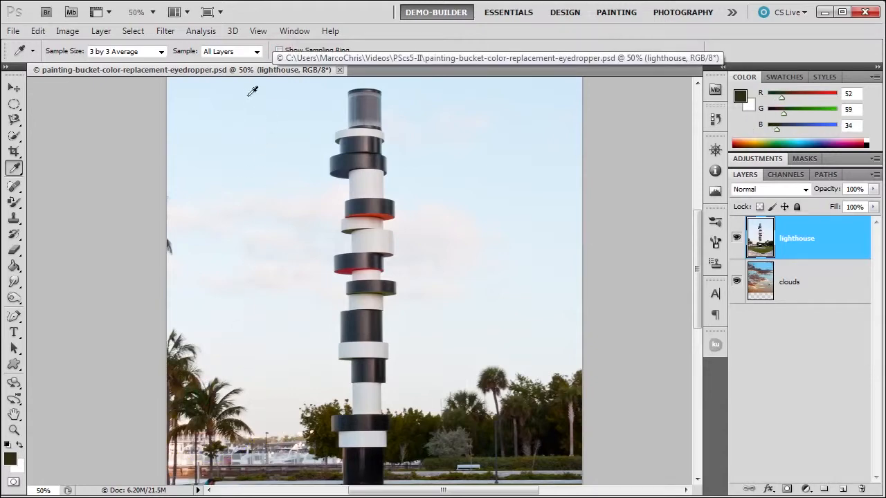
pyautogui.click(278, 51)
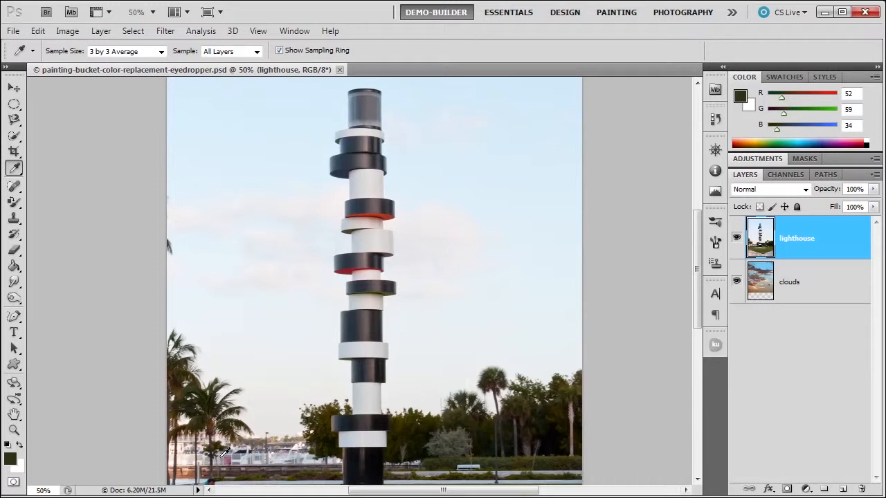
# Sample the lawn's green near the lighthouse base as the foreground color, about RGB 97, 108, 52.
pyautogui.scroll(-2, 224, 452)
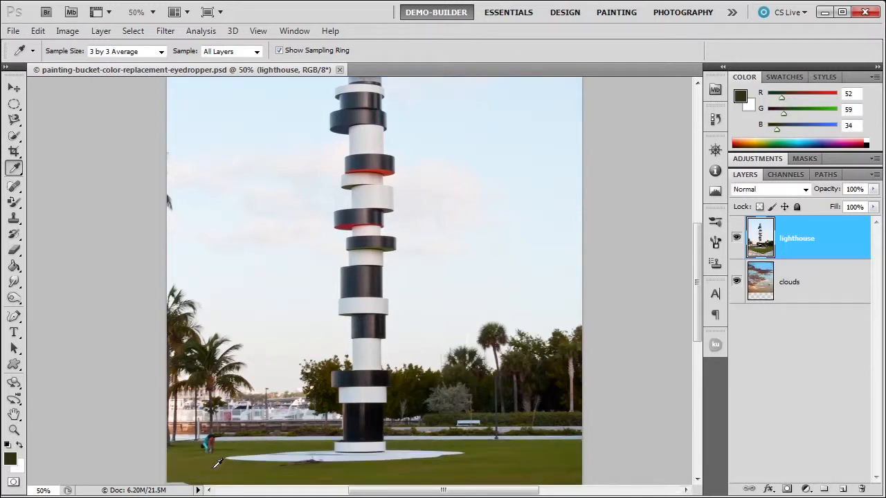
pyautogui.click(215, 467)
pyautogui.click(198, 457)
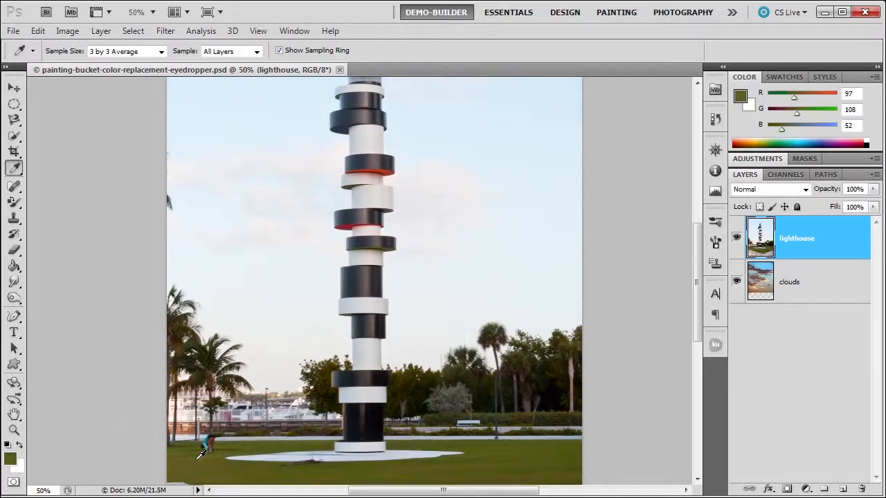
pyautogui.scroll(3, 87, 314)
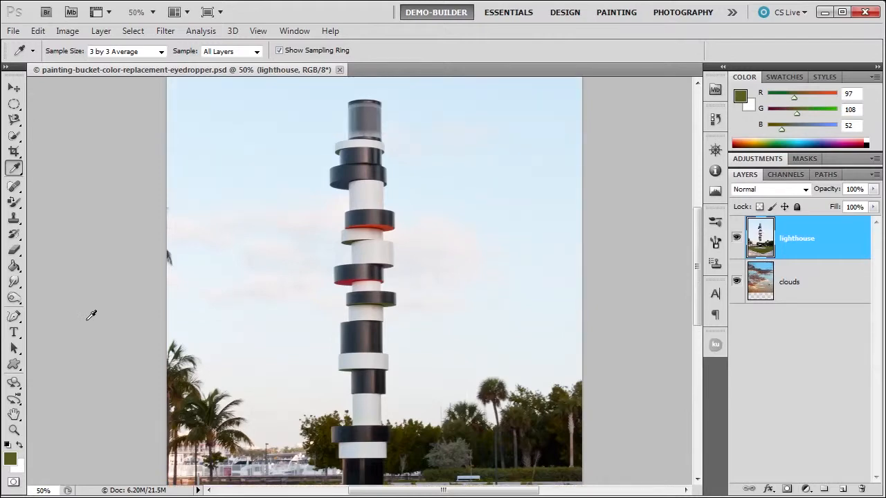
# Try a foreground Paint Bucket fill in Color mode at tolerance 40 on the tower's tall upper white band, and undo it.
pyautogui.click(14, 269)
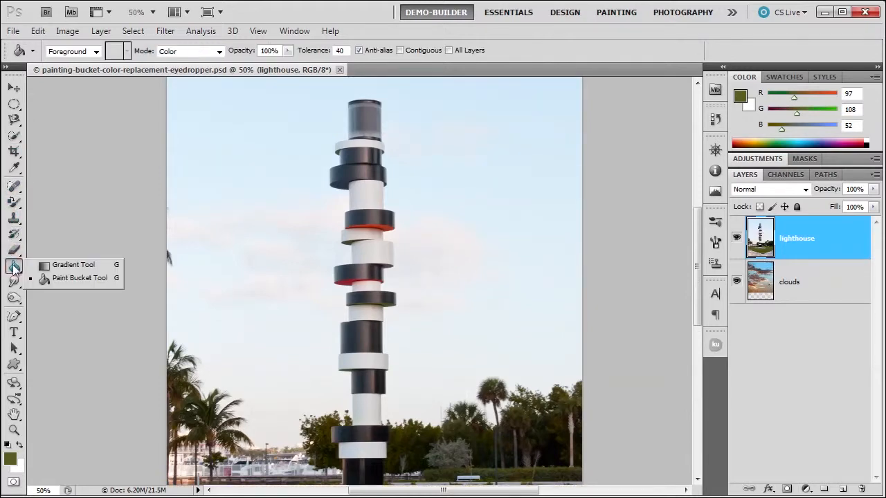
pyautogui.click(46, 279)
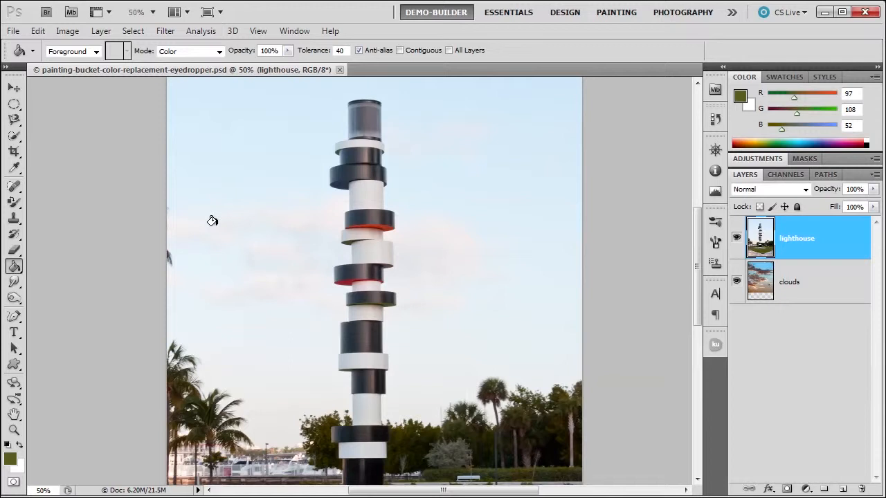
pyautogui.click(96, 52)
pyautogui.click(80, 52)
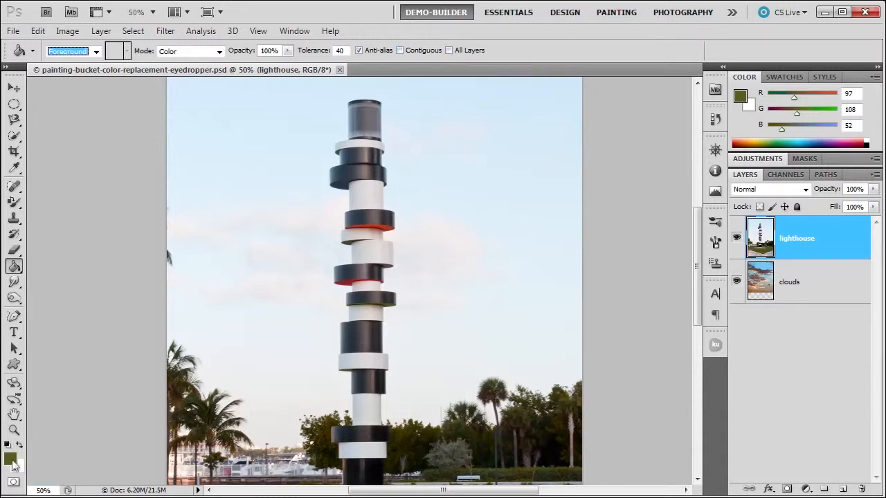
pyautogui.click(361, 188)
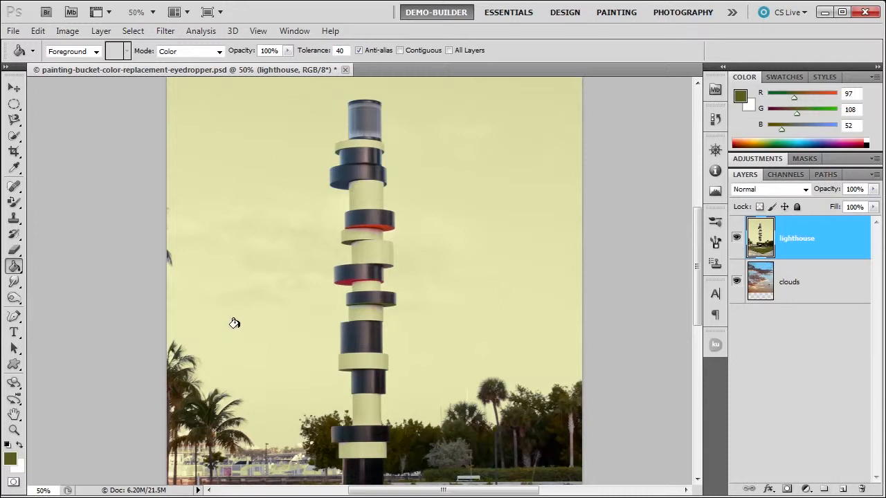
pyautogui.hotkey('ctrl', 'z')
# Try filling the same white band with a tolerance of 5, undo the fill, and restore the tolerance to 40.
pyautogui.click(337, 50)
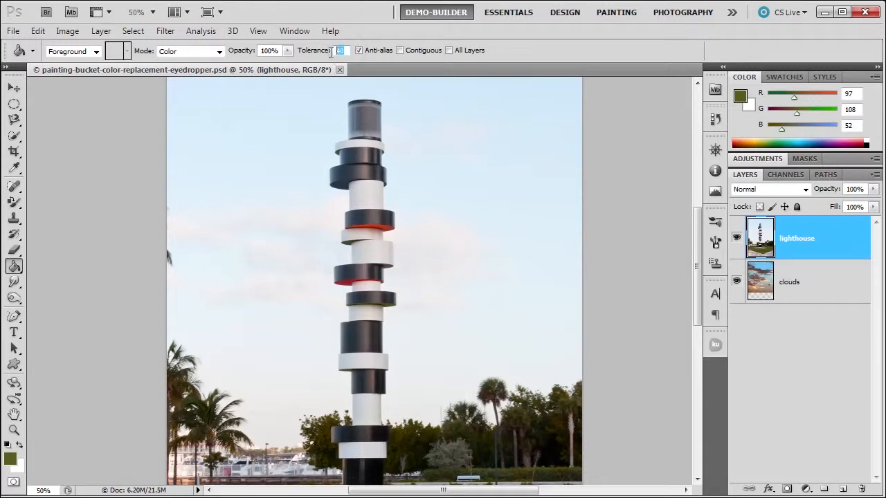
pyautogui.write('5')
pyautogui.click(364, 191)
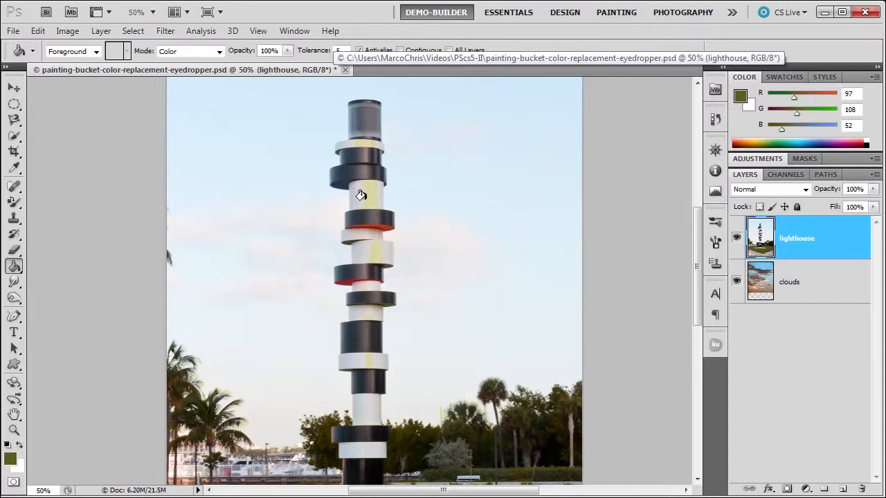
pyautogui.hotkey('ctrl', 'z')
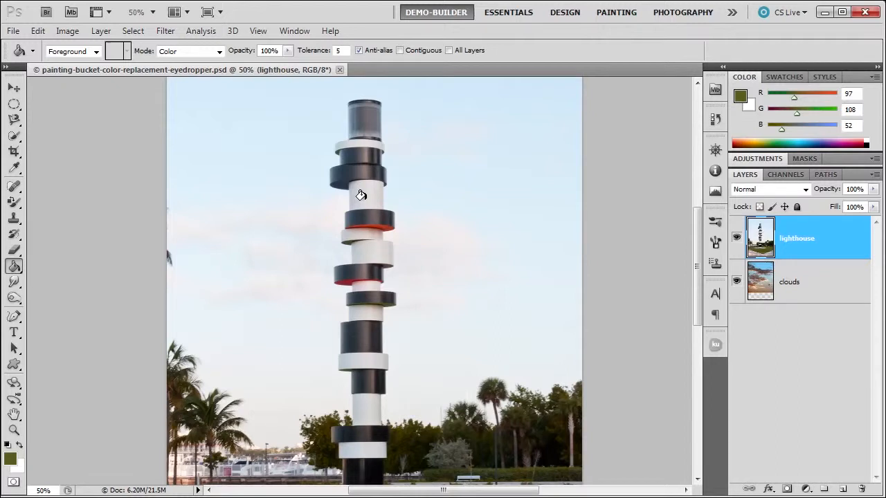
pyautogui.moveTo(342, 51); pyautogui.dragTo(307, 44)
pyautogui.press('Tab')
# Quick-select the tall upper white band, fill it with the foreground green in Color mode, and deselect it.
pyautogui.click(15, 138)
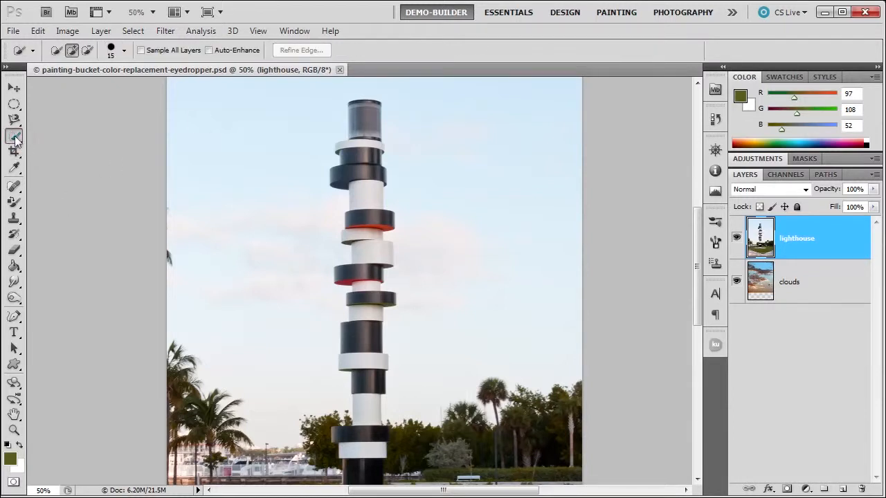
pyautogui.click(368, 197)
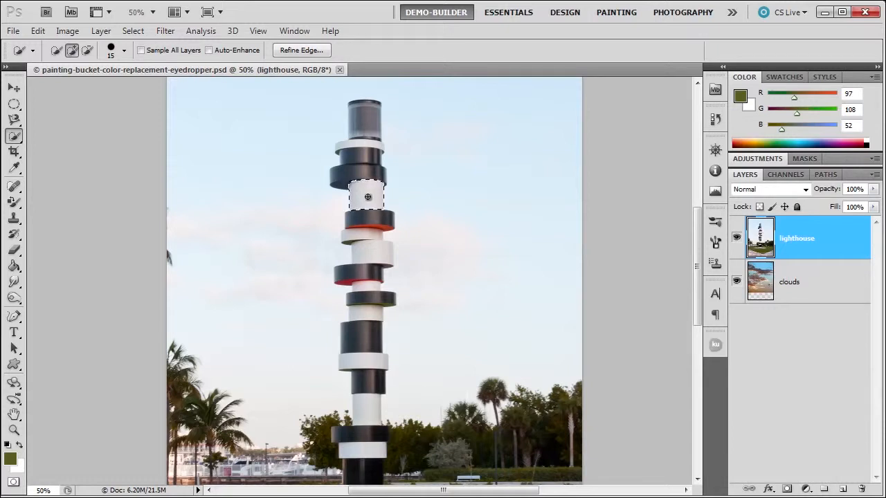
pyautogui.press('g')
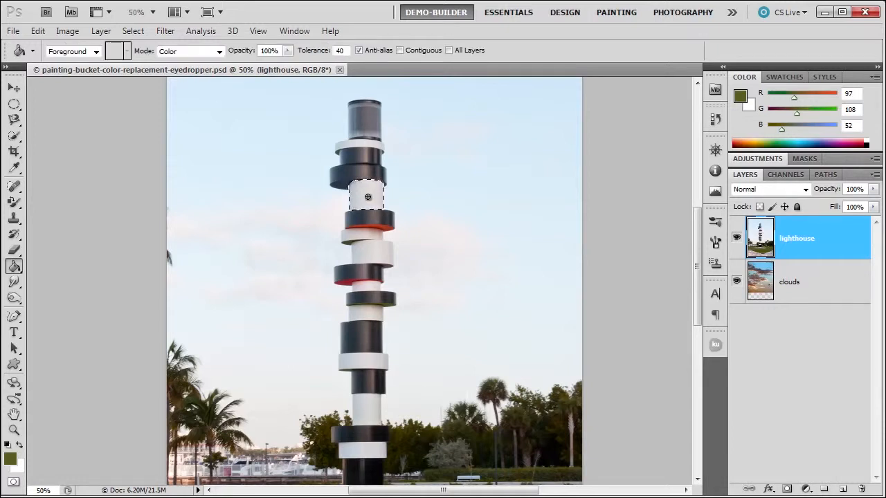
pyautogui.click(367, 197)
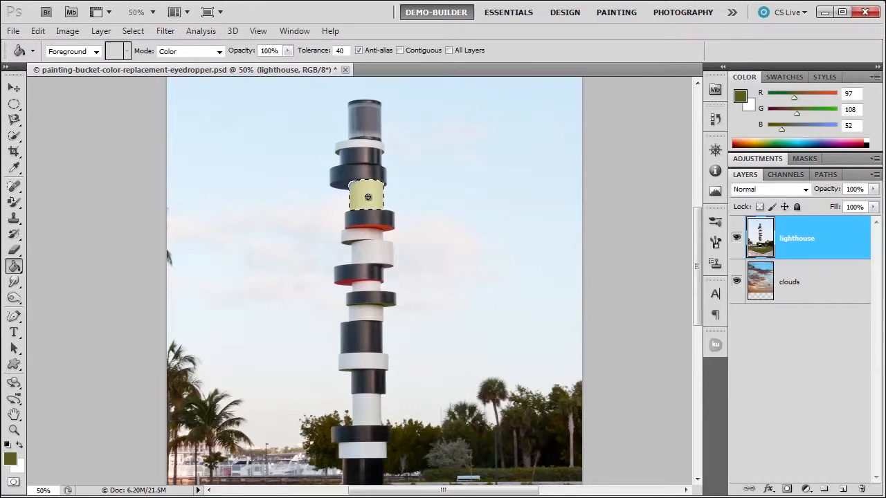
pyautogui.press('w')
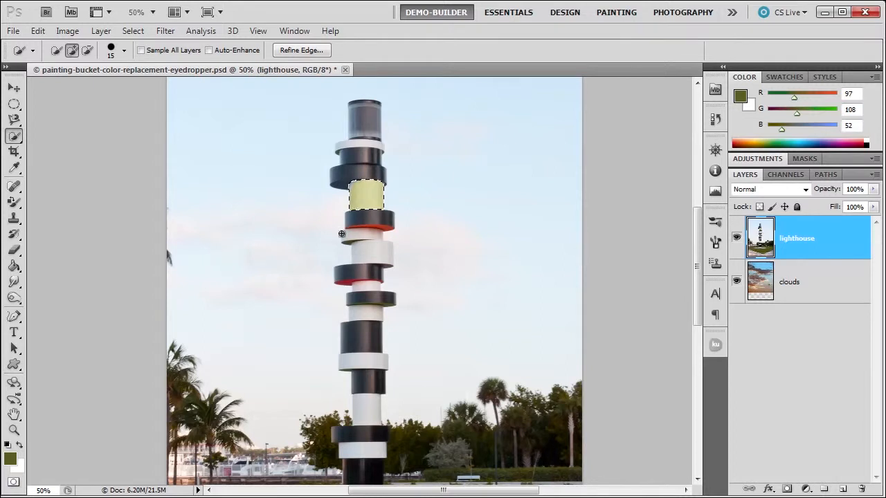
pyautogui.hotkey('ctrl', 'd')
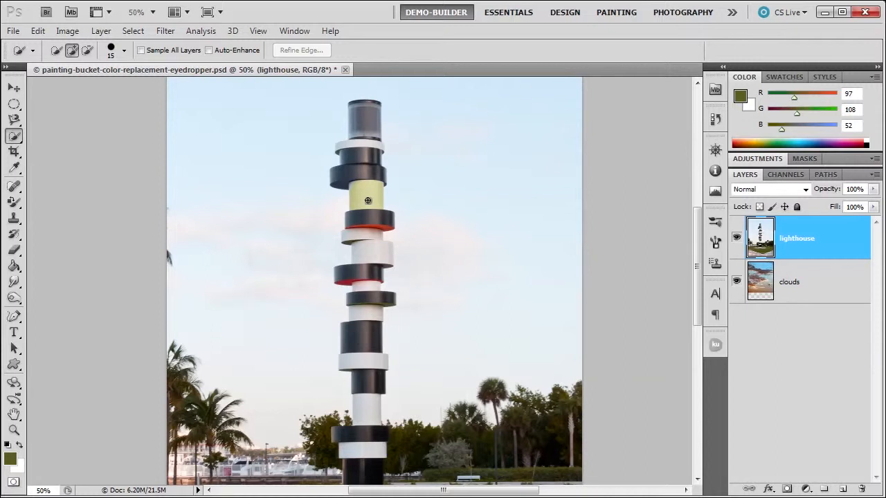
# Quick-select the two adjoining white bands in the middle of the tower, fill them completely with the foreground green in Normal mode, and deselect.
pyautogui.click(13, 267)
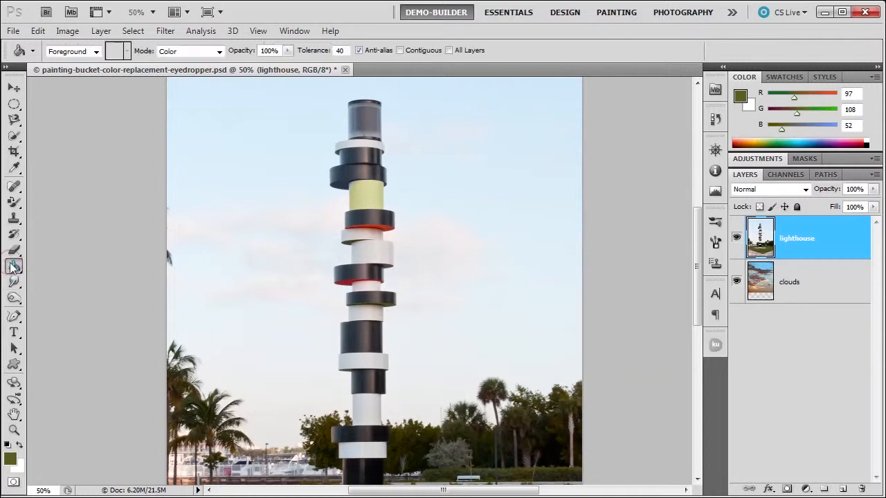
pyautogui.click(175, 52)
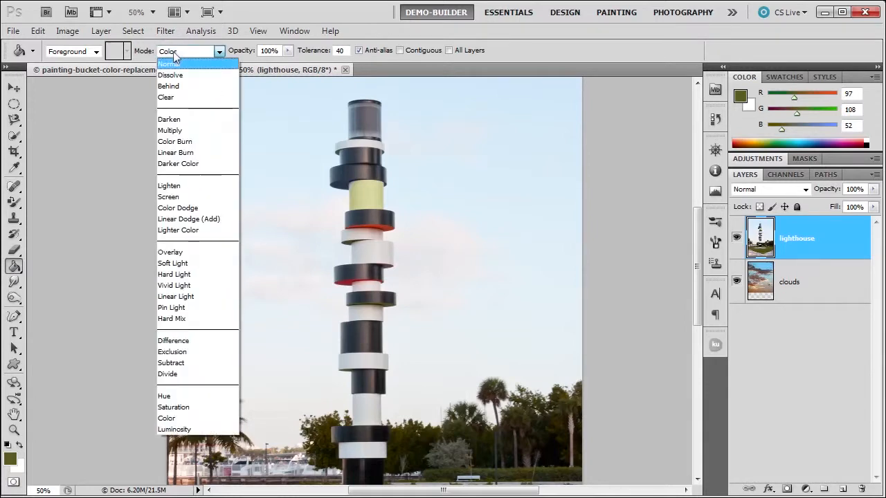
pyautogui.click(171, 62)
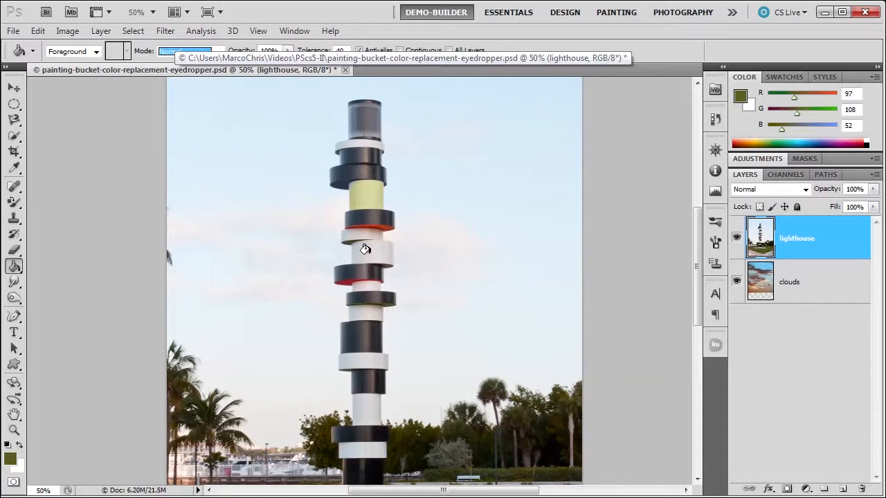
pyautogui.click(15, 136)
pyautogui.click(58, 136)
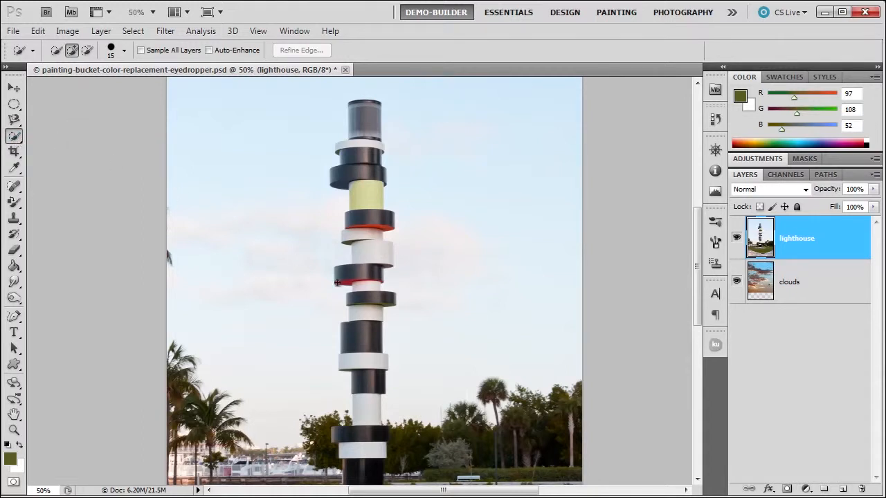
pyautogui.click(368, 251)
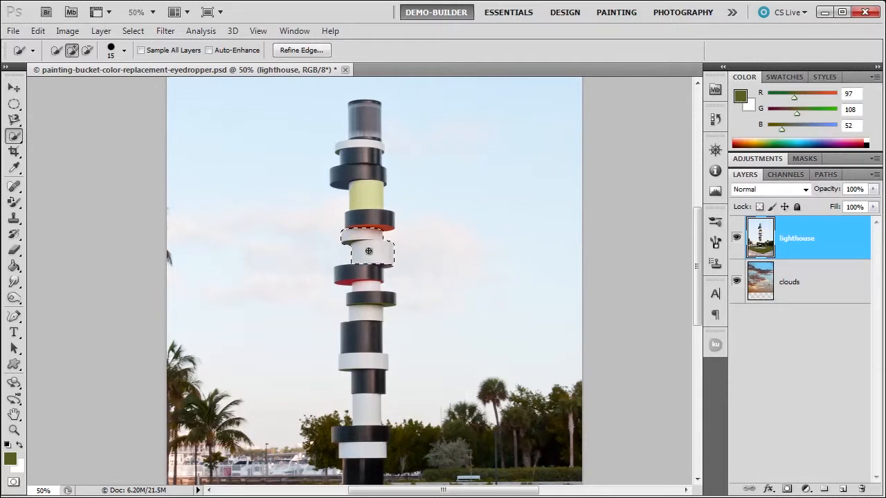
pyautogui.press('g')
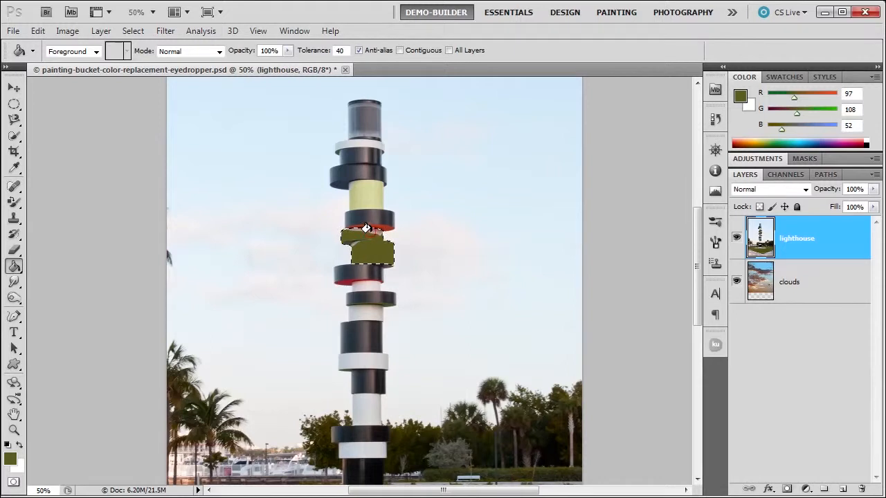
pyautogui.click(366, 229)
pyautogui.press('w')
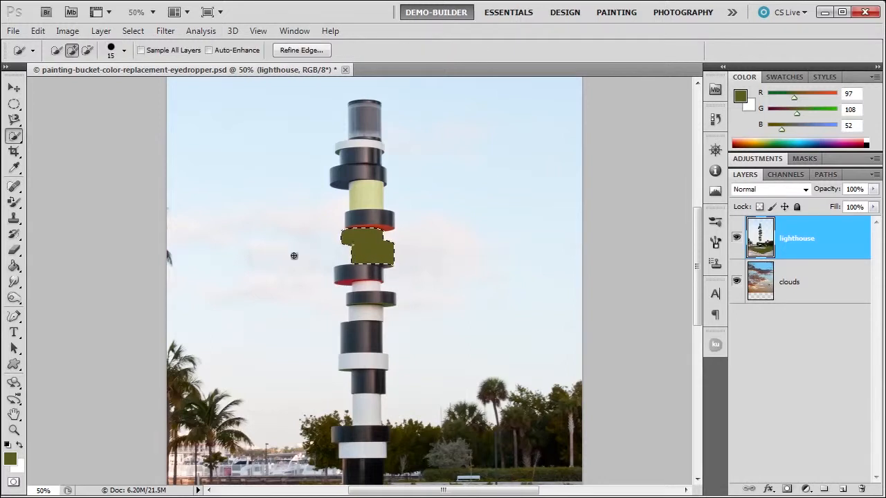
pyautogui.hotkey('ctrl', 'd')
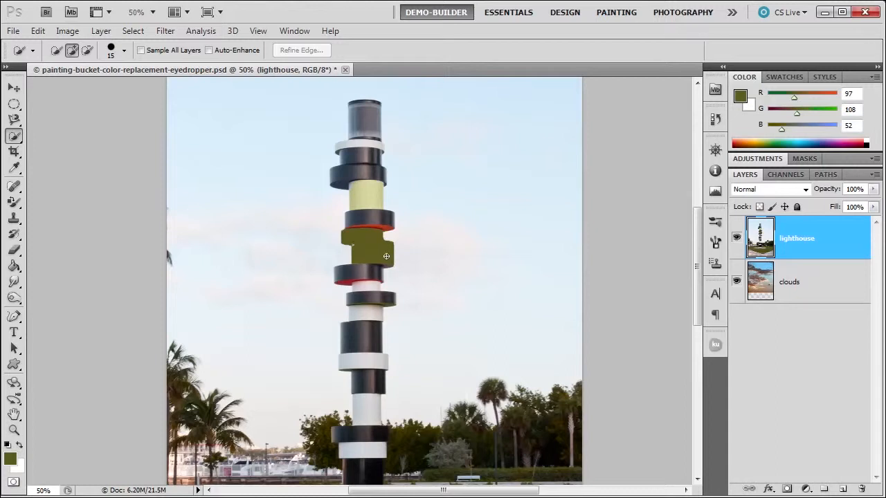
# Set the Paint Bucket's blending mode back to Color.
pyautogui.click(14, 266)
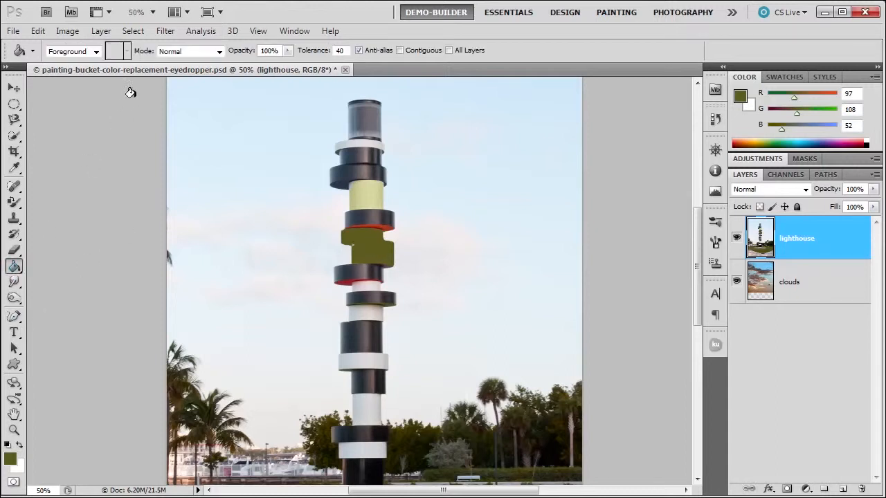
pyautogui.click(217, 54)
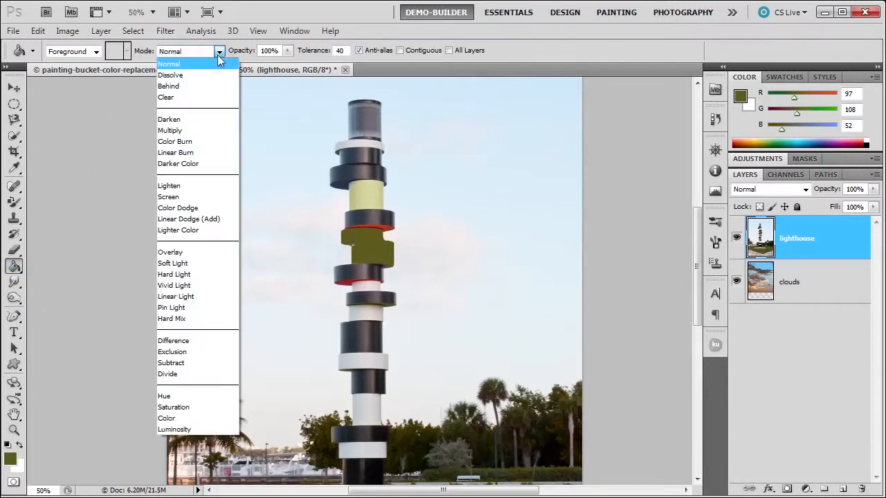
pyautogui.click(180, 420)
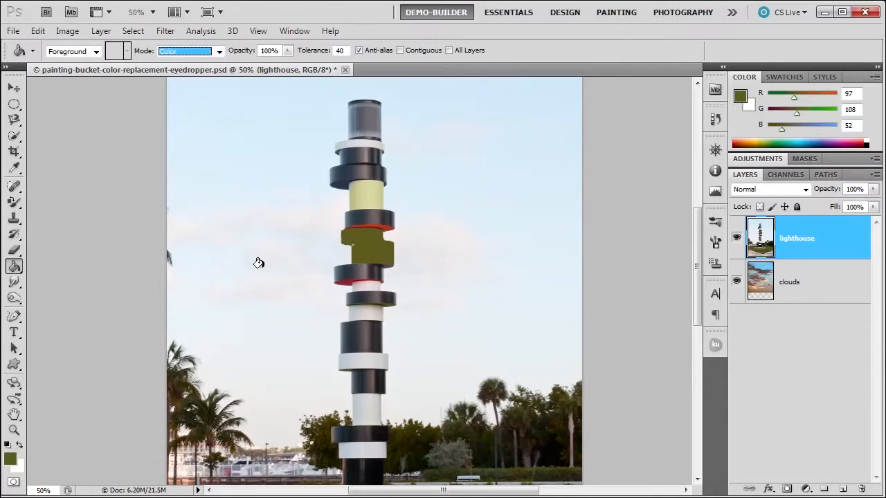